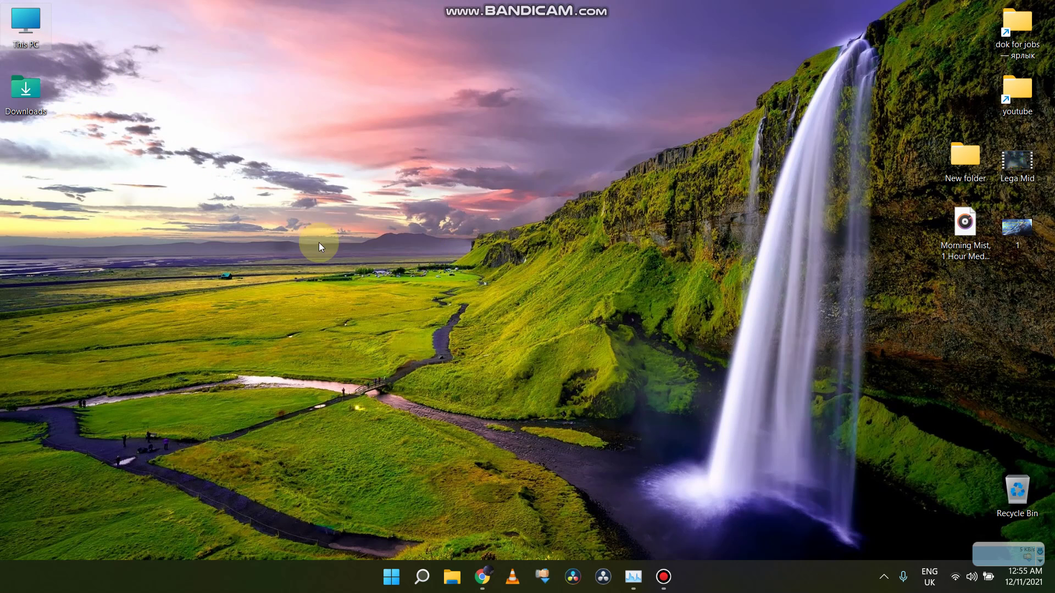
Open Local Disk (C:) Properties from This PC, showing 56.2 GB used and 181 GB free.
{"action": "double_click", "coordinate": [29, 29]}
{"action": "mouse_move", "coordinate": [618, 192]}
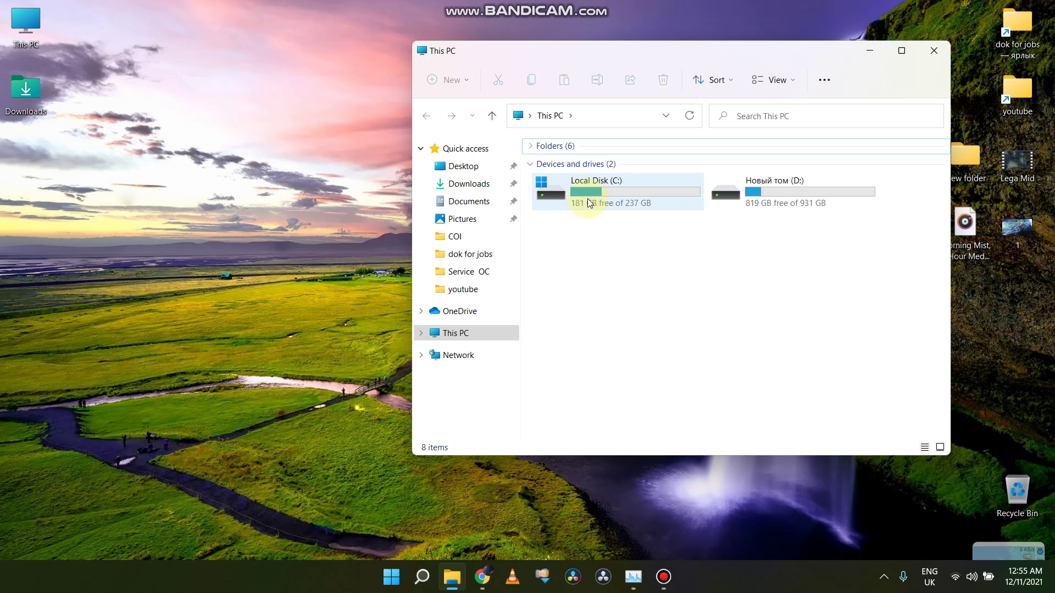
{"action": "right_click", "coordinate": [611, 192]}
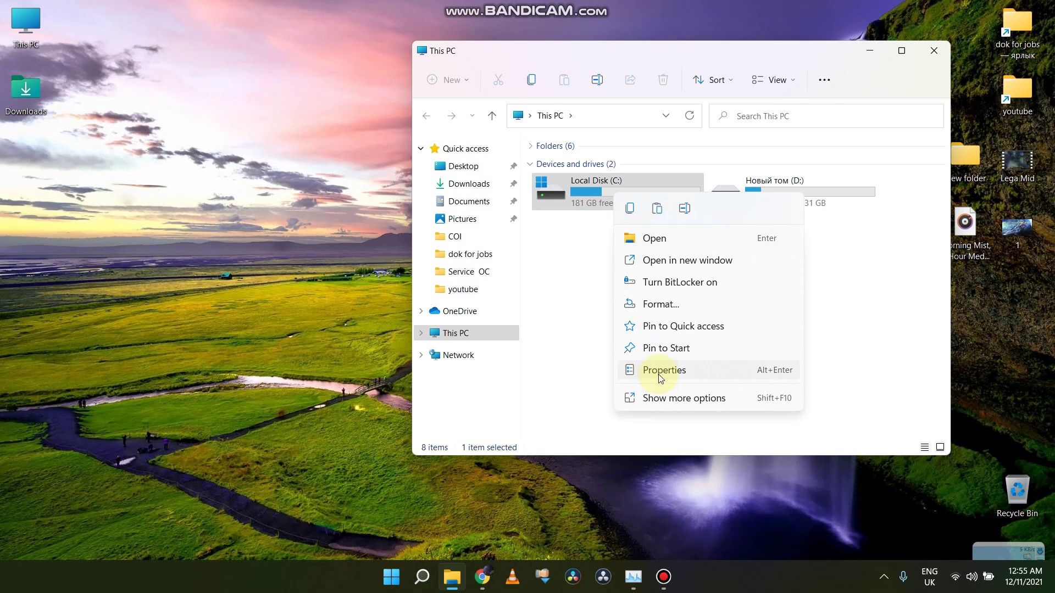
{"action": "left_click", "coordinate": [710, 370]}
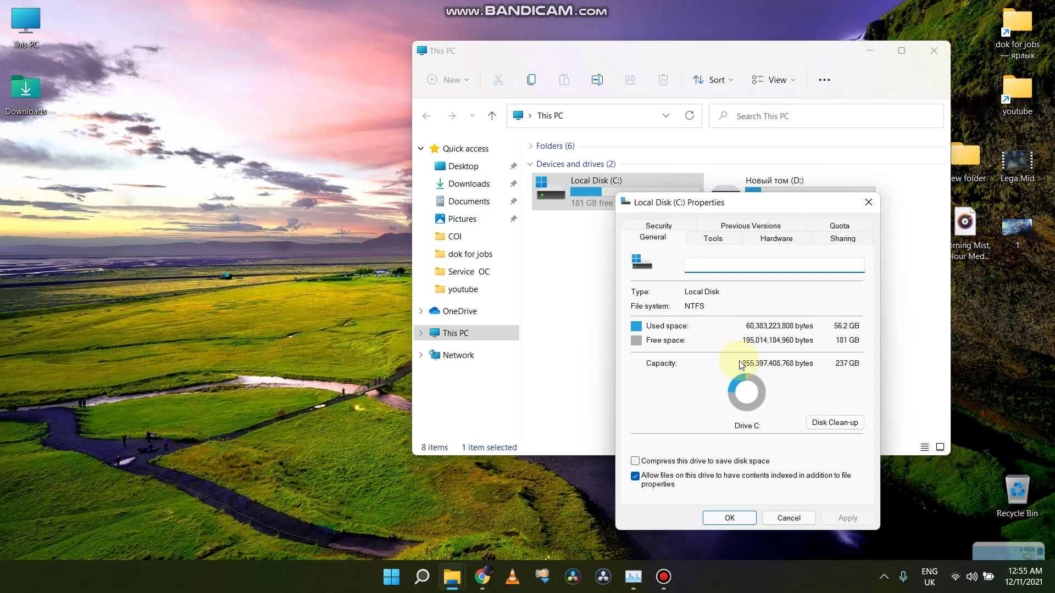
Launch Disk Clean-up for drive C and scroll its Files to delete list.
{"action": "left_click", "coordinate": [859, 423]}
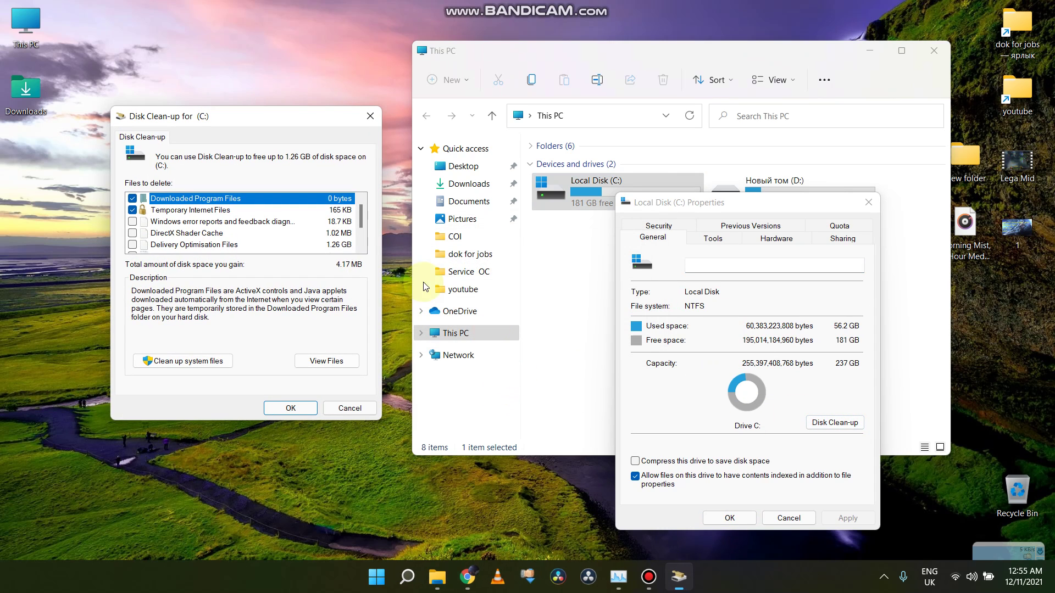
{"action": "scroll", "coordinate": [240, 222], "scroll_direction": "down", "scroll_amount": 2}
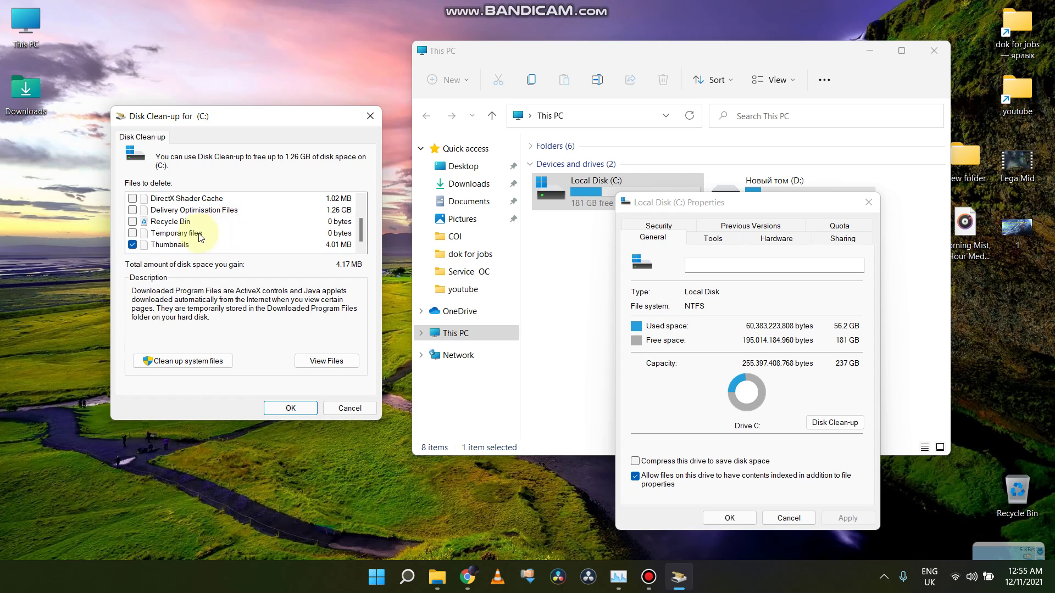
{"action": "scroll", "coordinate": [221, 231], "scroll_direction": "up", "scroll_amount": 2}
{"action": "scroll", "coordinate": [175, 237], "scroll_direction": "down", "scroll_amount": 2}
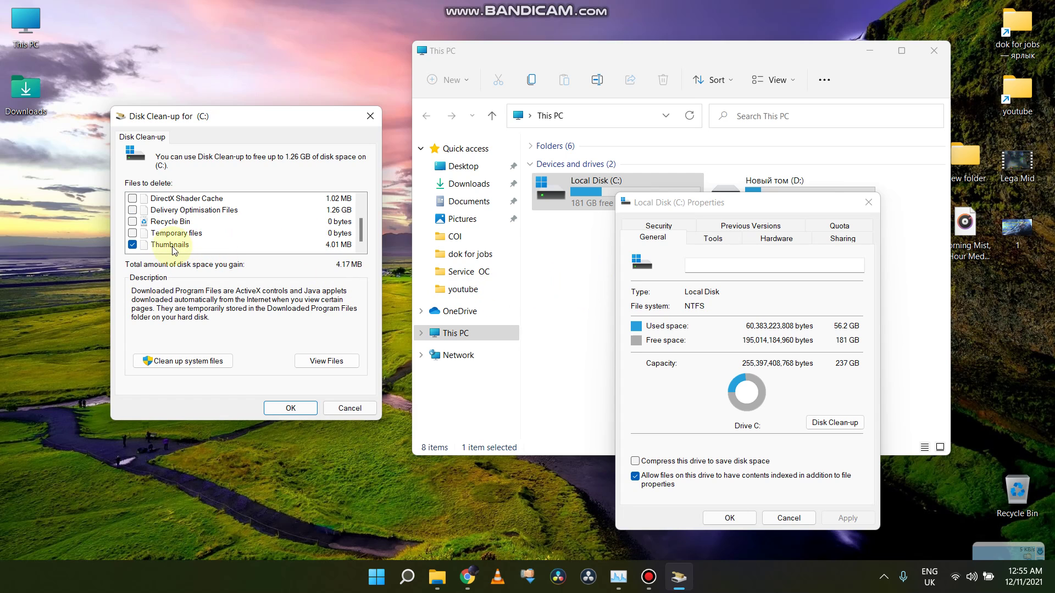
{"action": "mouse_move", "coordinate": [364, 235]}
{"action": "left_mouse_down"}
{"action": "mouse_move", "coordinate": [365, 207]}
{"action": "mouse_move", "coordinate": [364, 239]}
{"action": "left_mouse_up"}
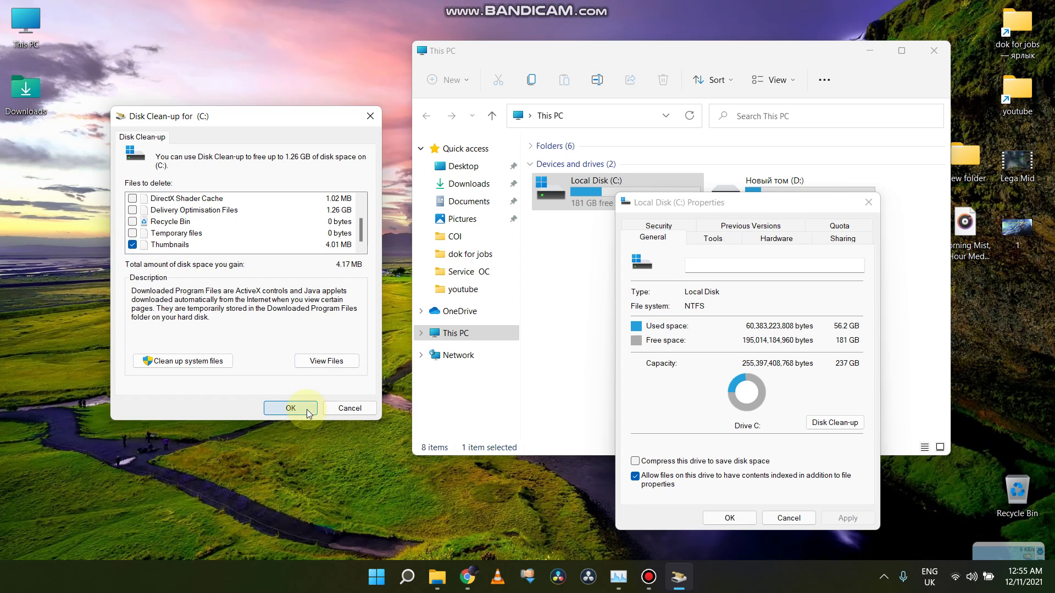
Close Disk Clean-up, confirm the drive C Properties with OK, and close This PC.
{"action": "left_click", "coordinate": [349, 408]}
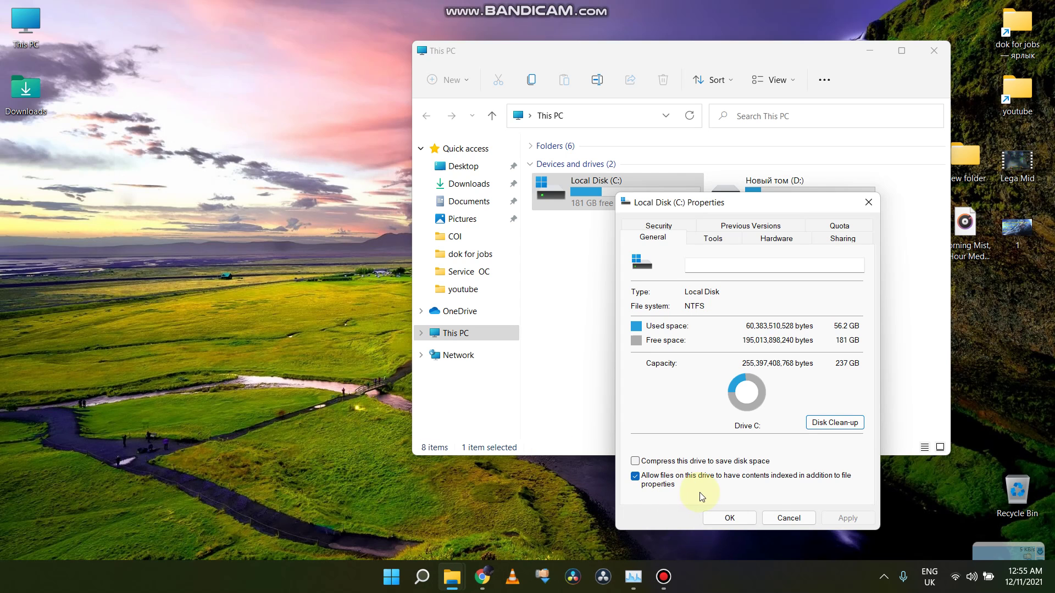
{"action": "left_click", "coordinate": [756, 516]}
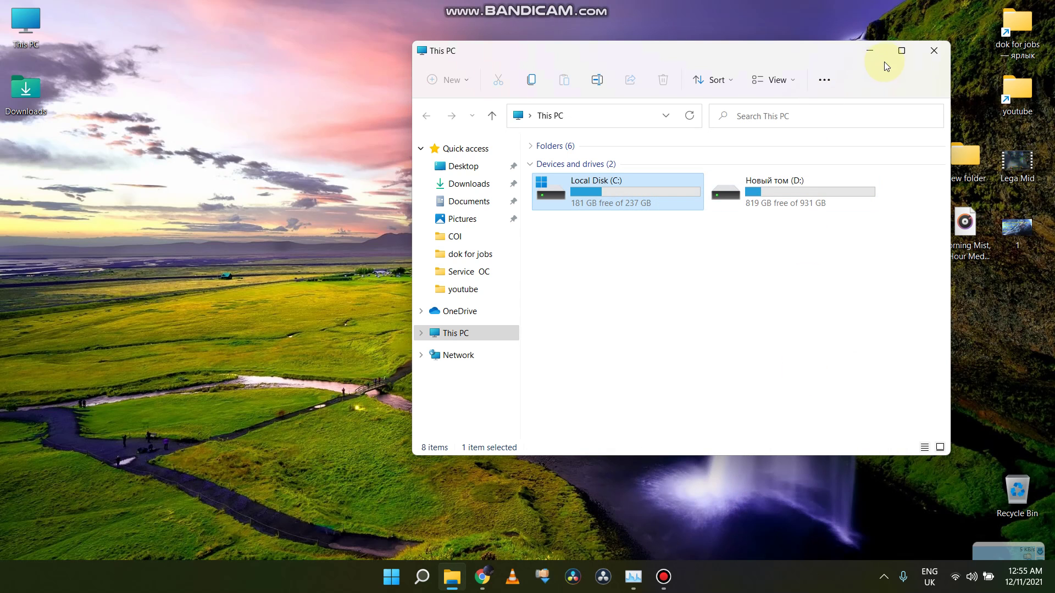
{"action": "left_click", "coordinate": [926, 54]}
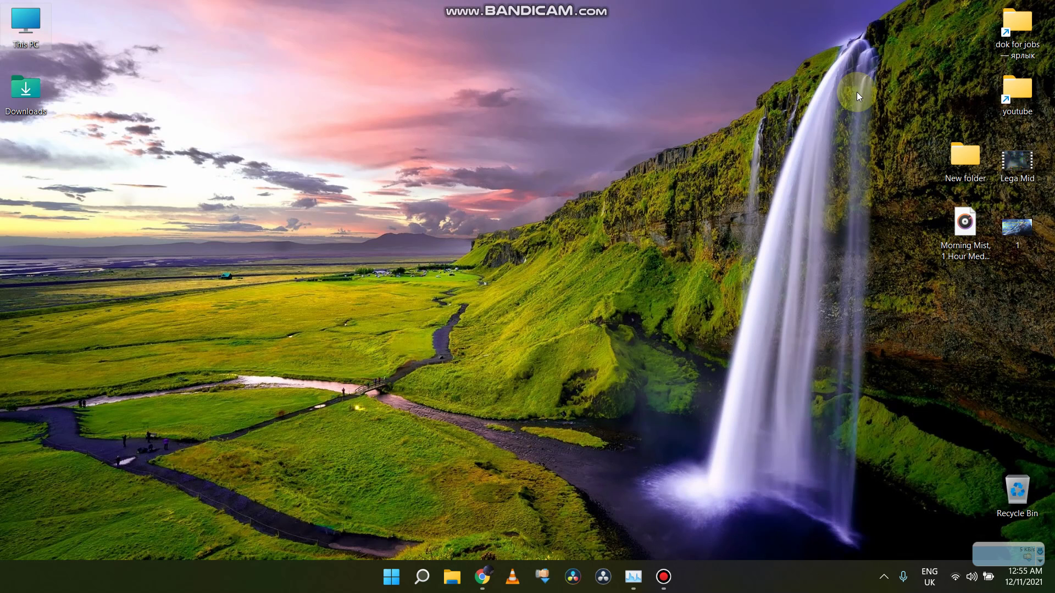